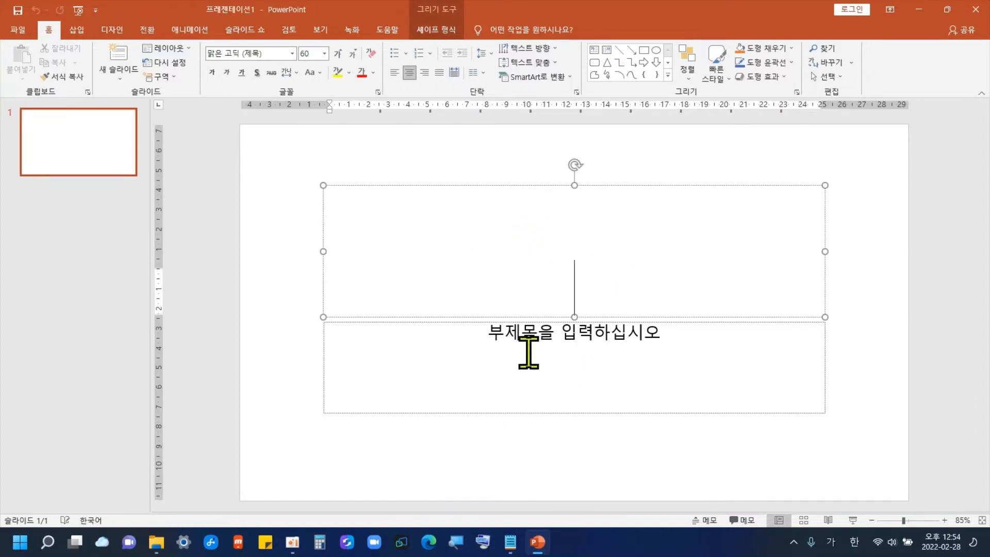
- Add a new slide after the title slide and open it for editing
click(570, 345)
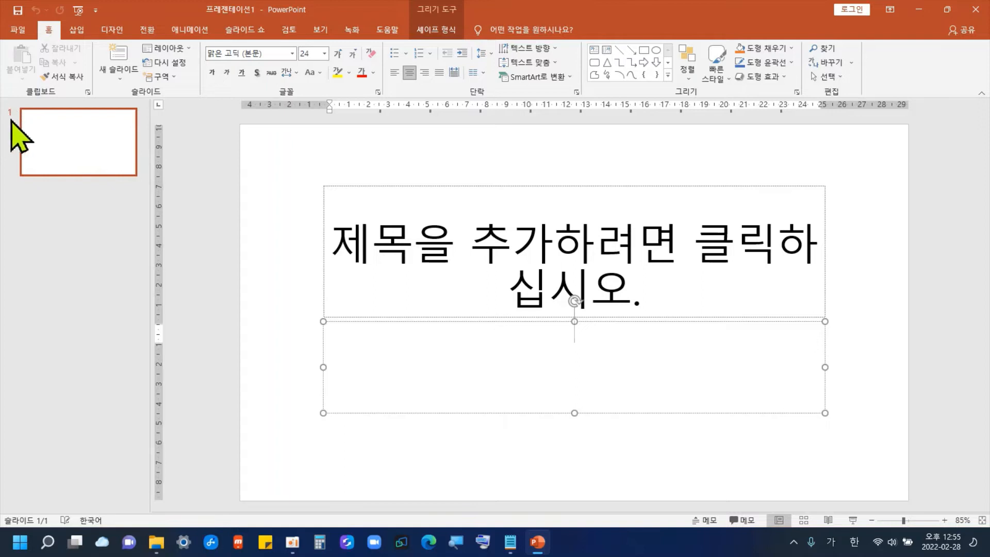
click(86, 136)
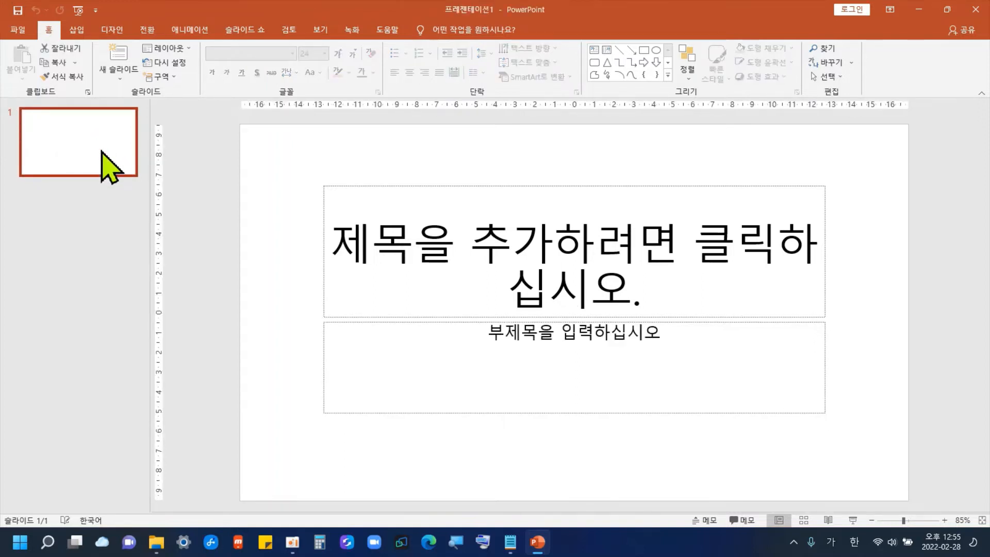
key(Return)
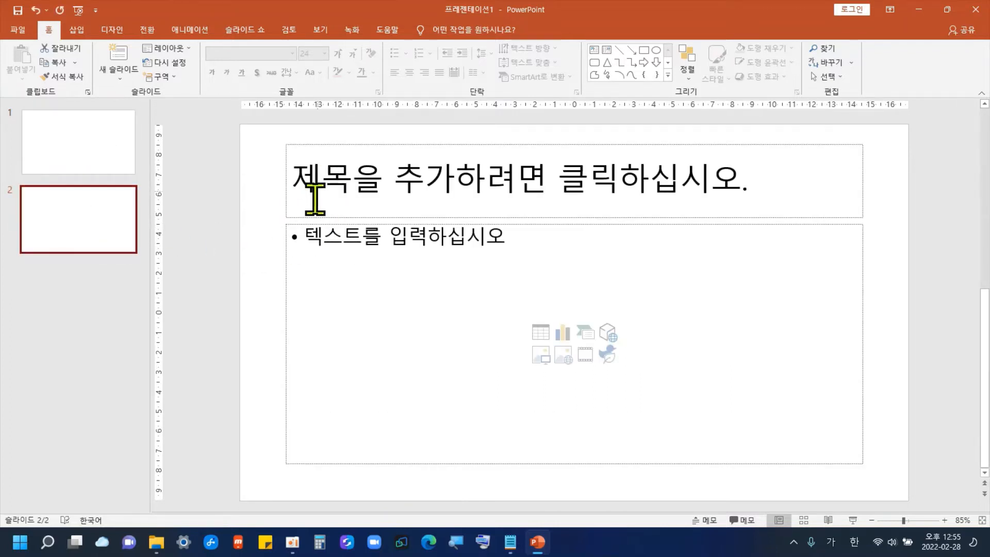
click(61, 142)
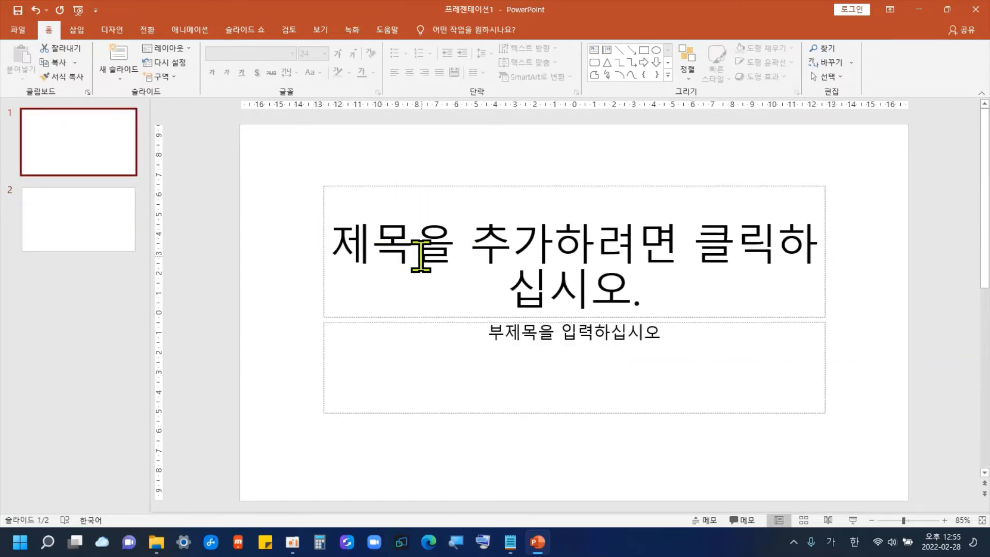
click(104, 231)
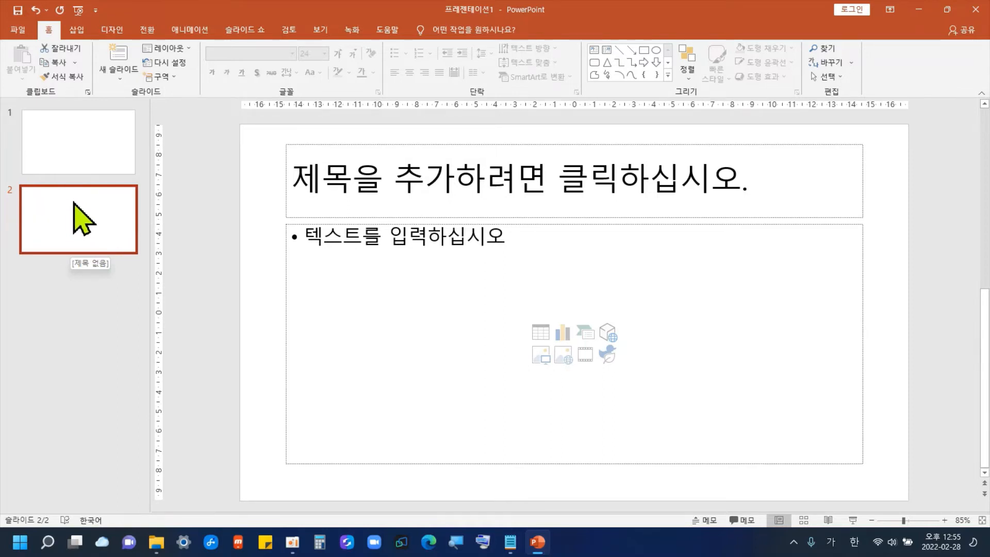
- Try the two-content layout (콘텐츠 2개) on slide 2 and return the slide to the title-and-content layout (제목 및 내용)
click(177, 49)
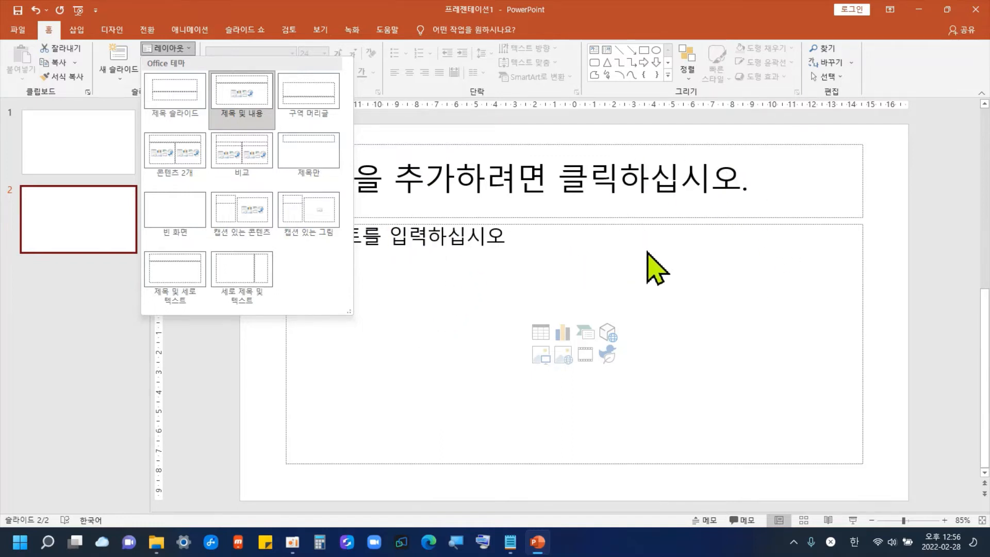
click(174, 154)
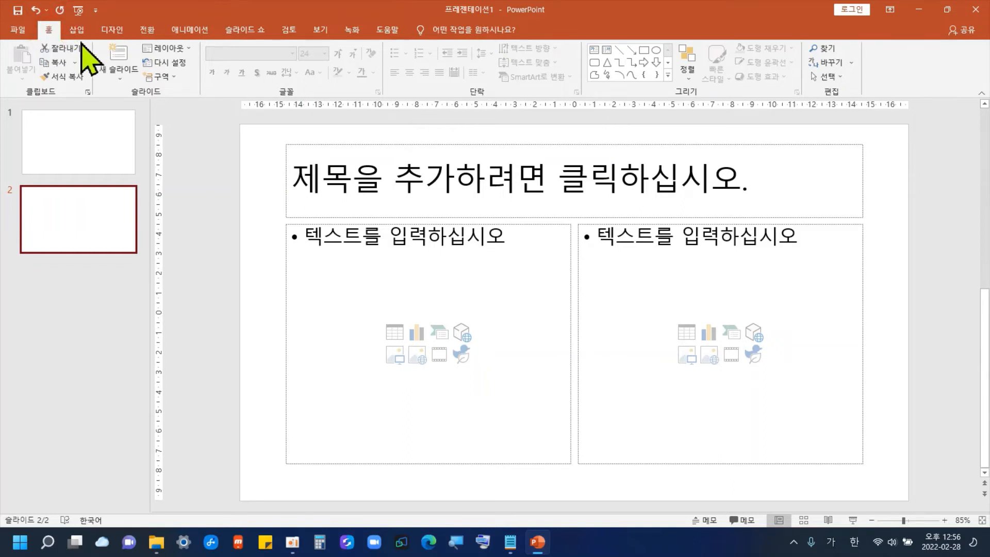
click(170, 47)
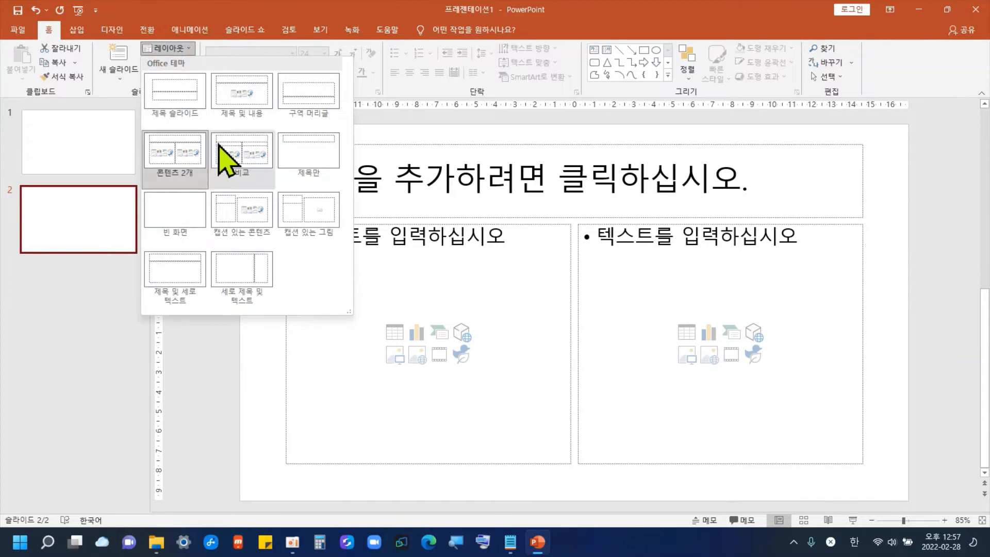
click(242, 92)
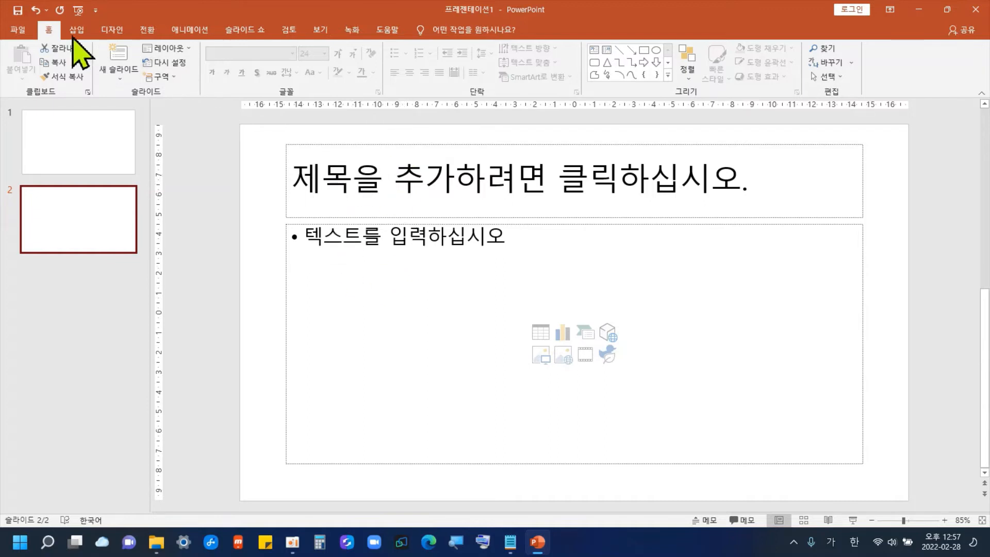
- Switch slide 2 to the blank layout (빈 화면) and from there to the two-content layout (콘텐츠 2개)
click(172, 49)
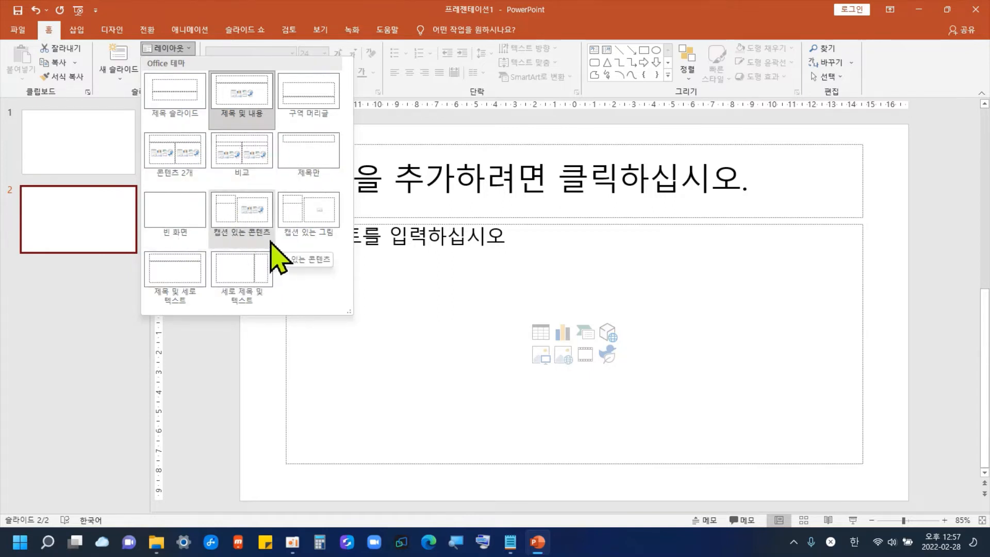
click(182, 204)
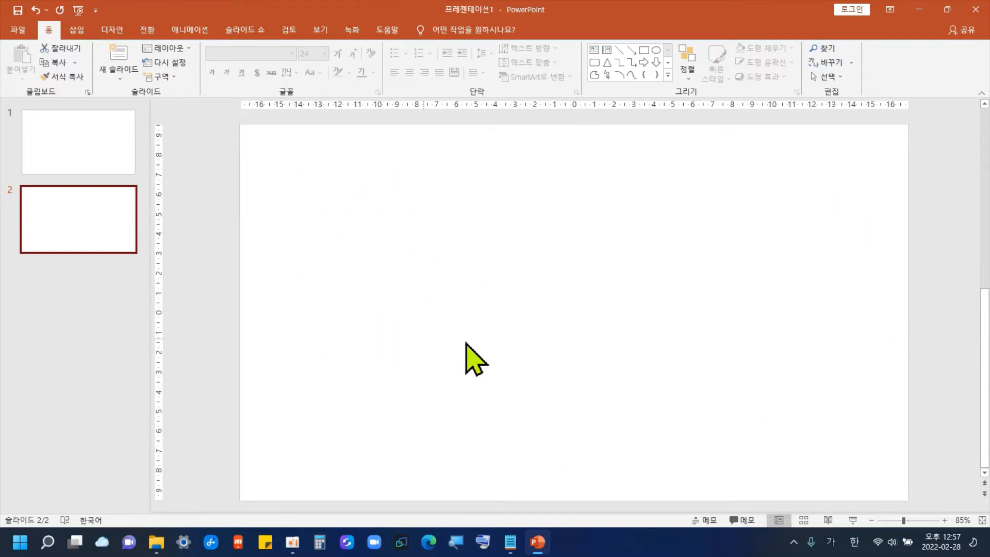
click(170, 47)
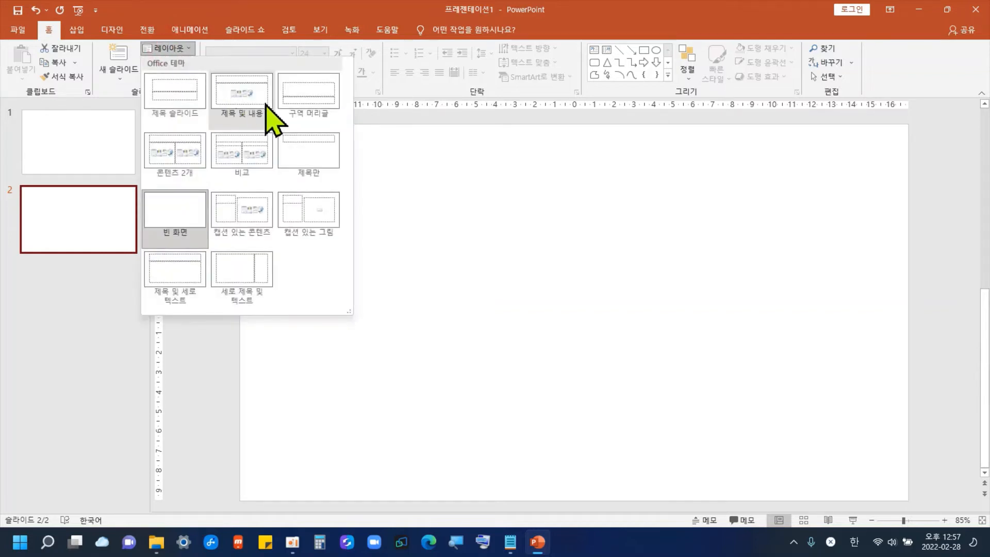
click(188, 162)
- Enter the title 1111 on slide 2, with bullets 1, 2, 3 in the first content box and 3, 4, 5 in the second
click(406, 176)
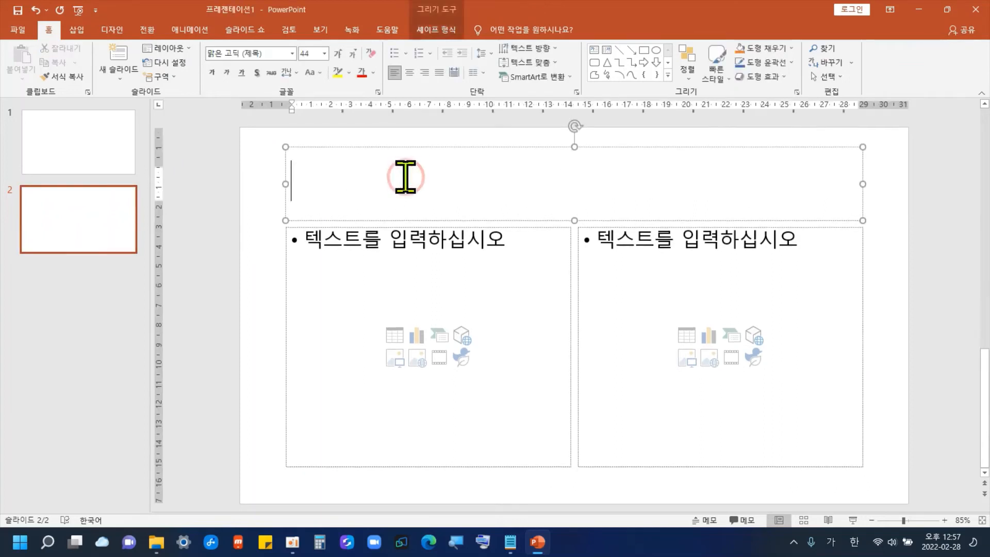
text(1111)
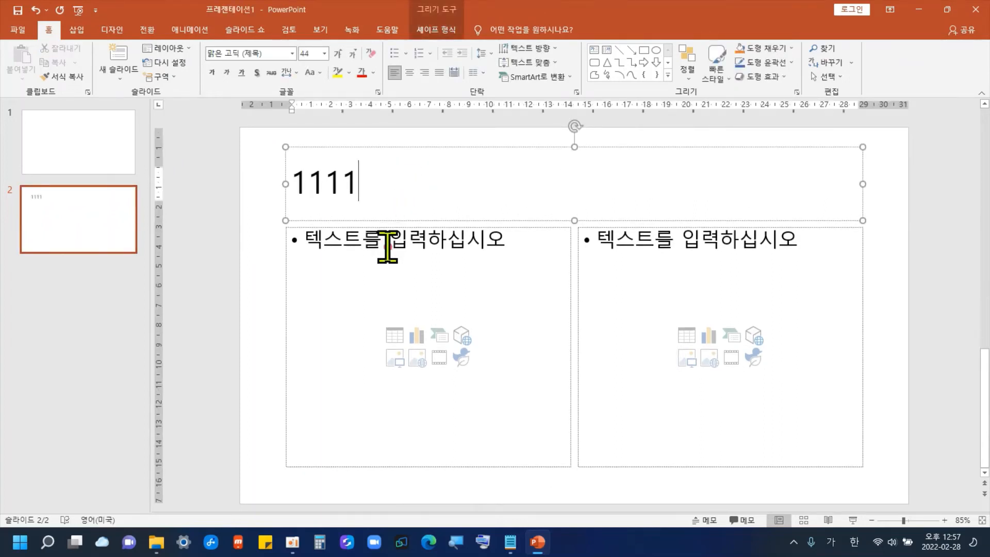
click(383, 247)
text(1)
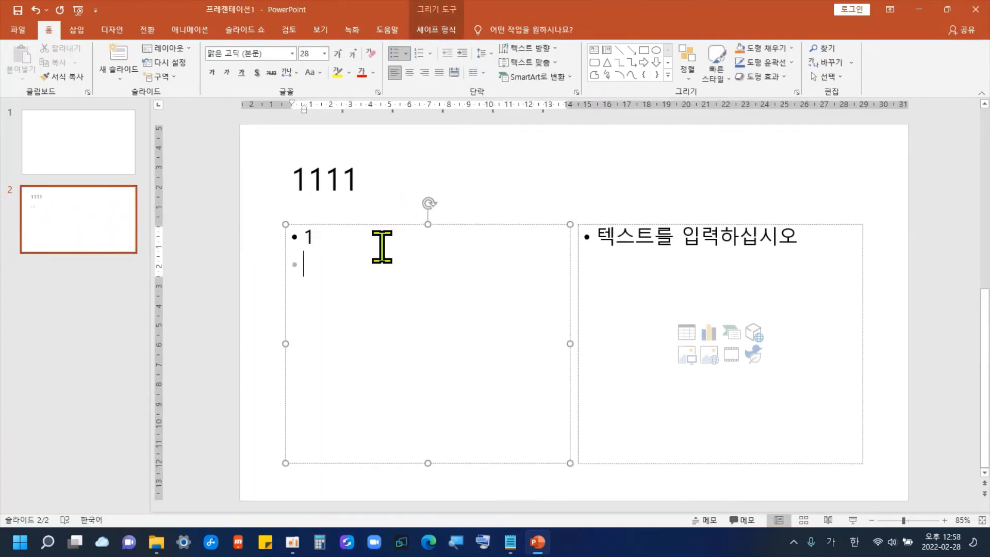
click(634, 247)
text(3)
key(Return)
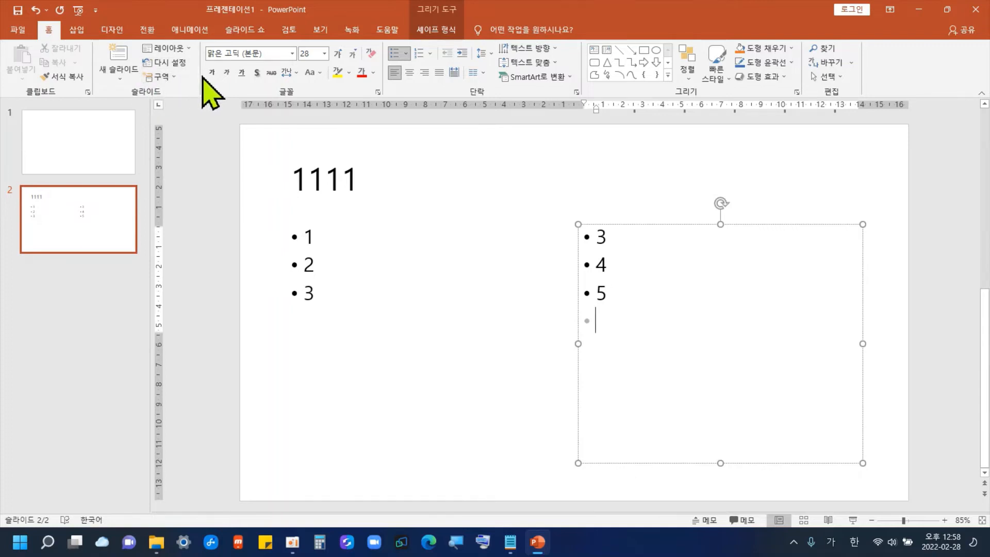
click(167, 47)
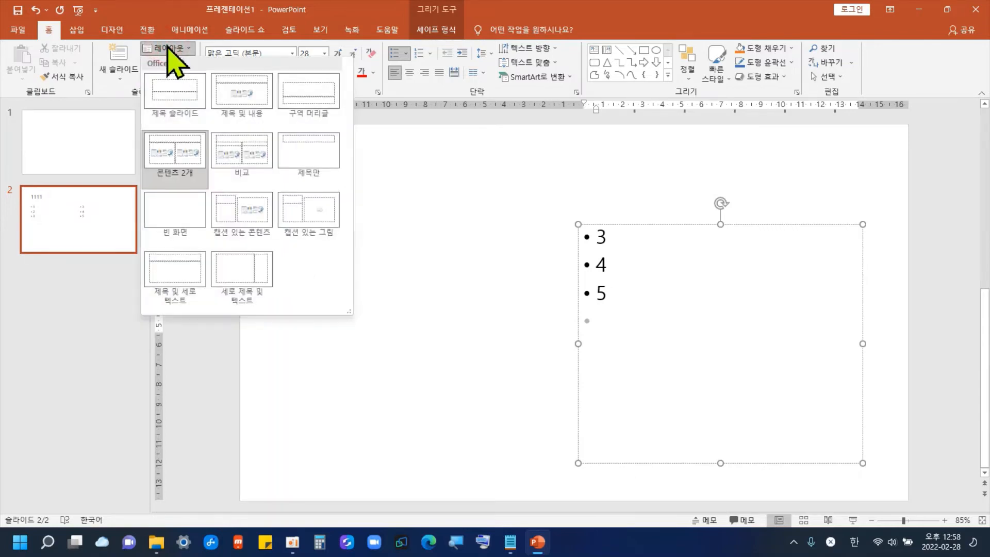
click(70, 141)
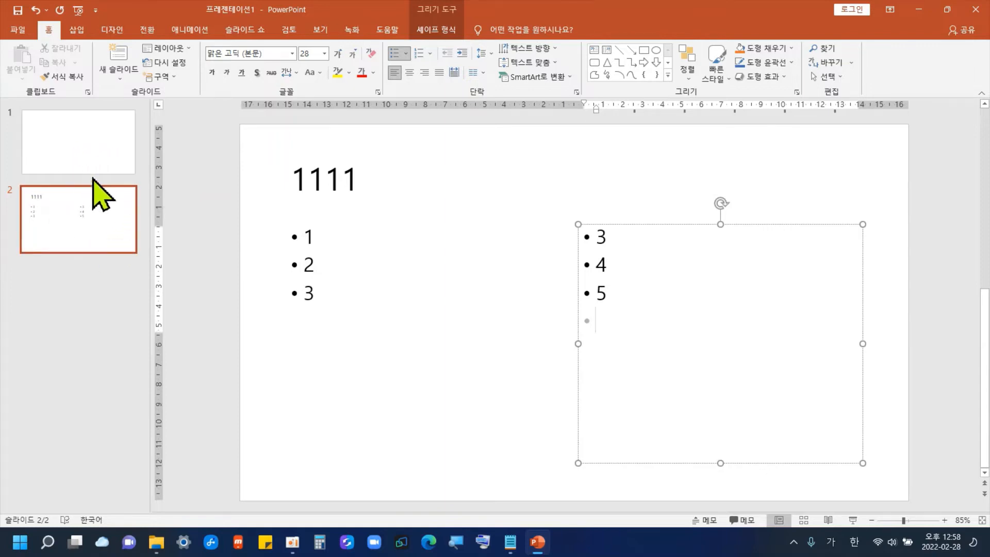
click(73, 222)
click(73, 133)
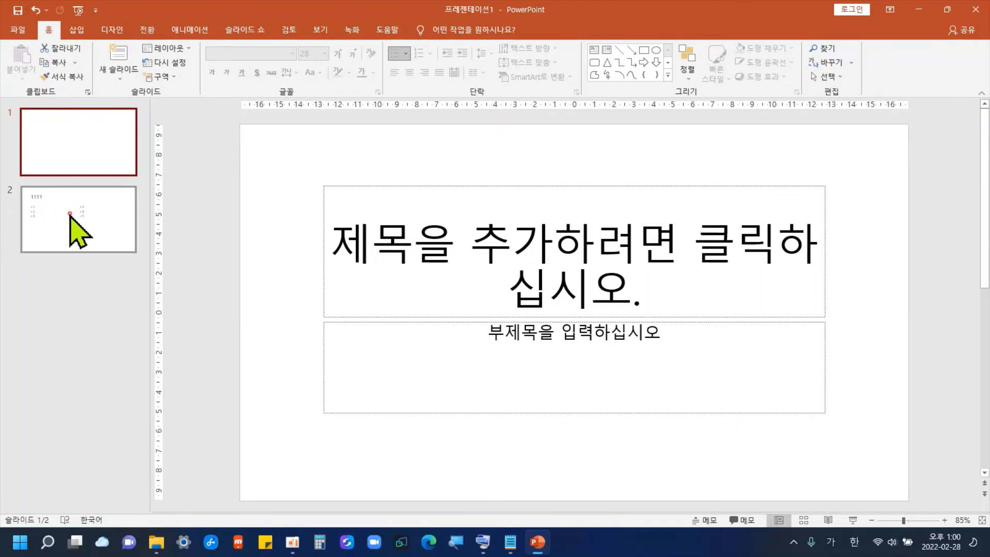
- Delete slide 2 with the on-screen keyboard displayed, and minimize the keyboard
click(77, 231)
click(482, 541)
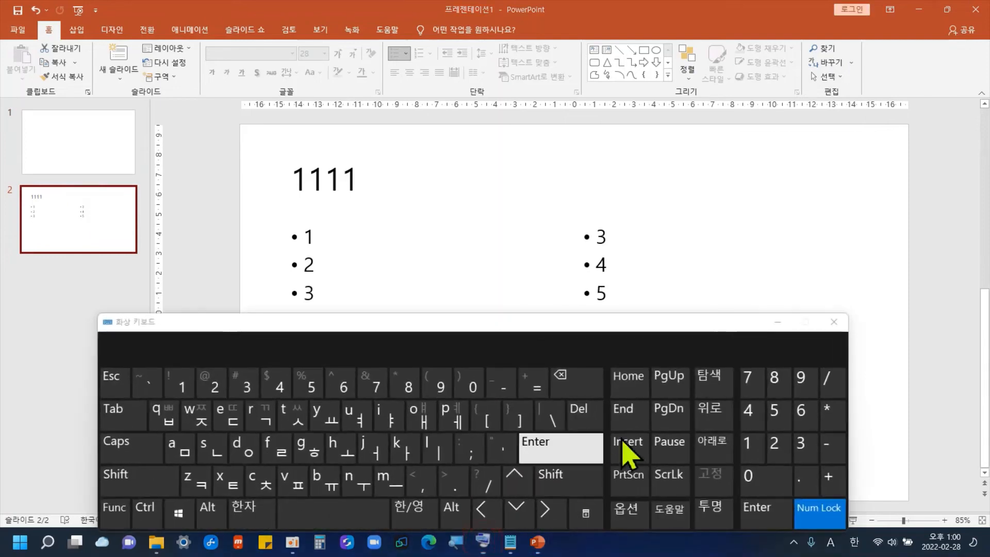
click(582, 419)
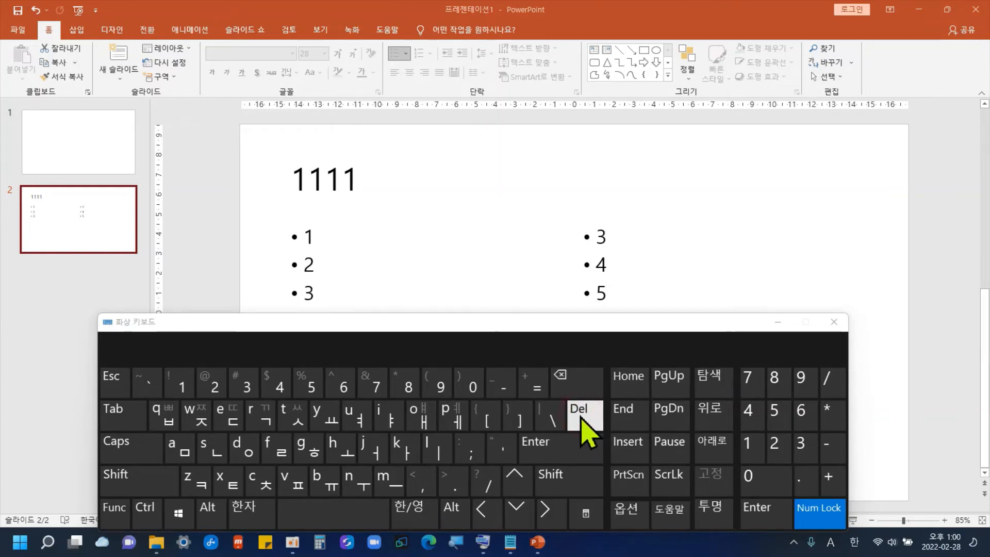
click(84, 227)
key(Delete)
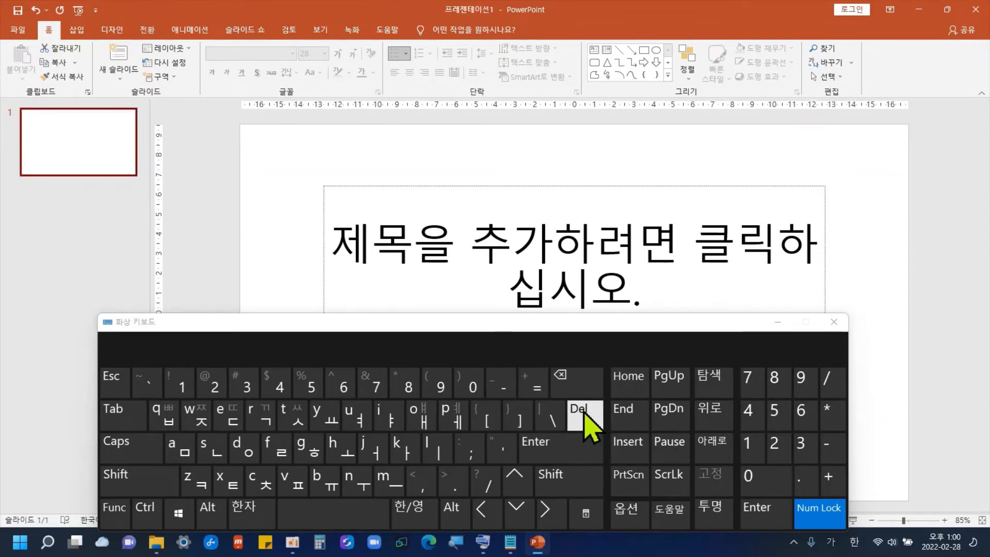
click(777, 320)
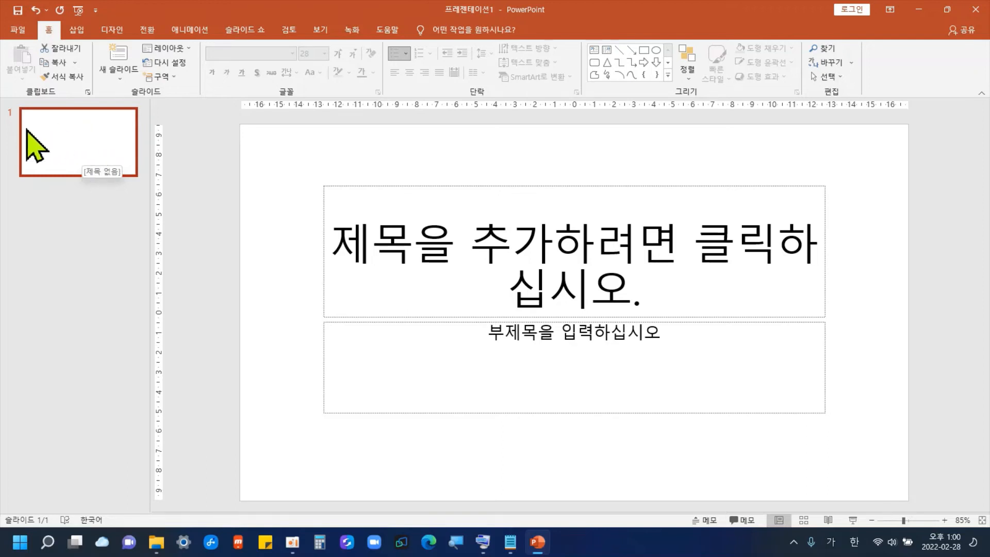
- Select the title slide and bring up the on-screen keyboard
click(72, 133)
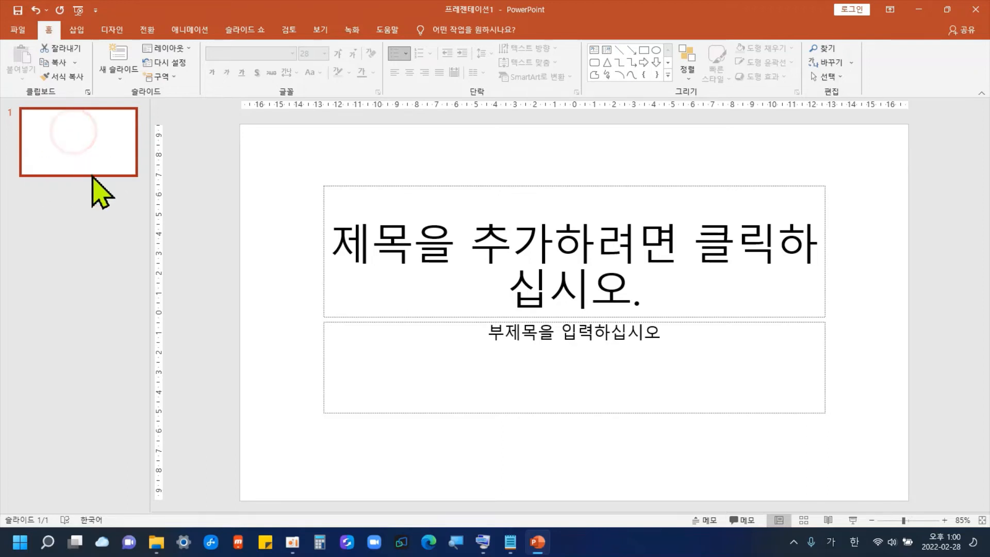
click(476, 540)
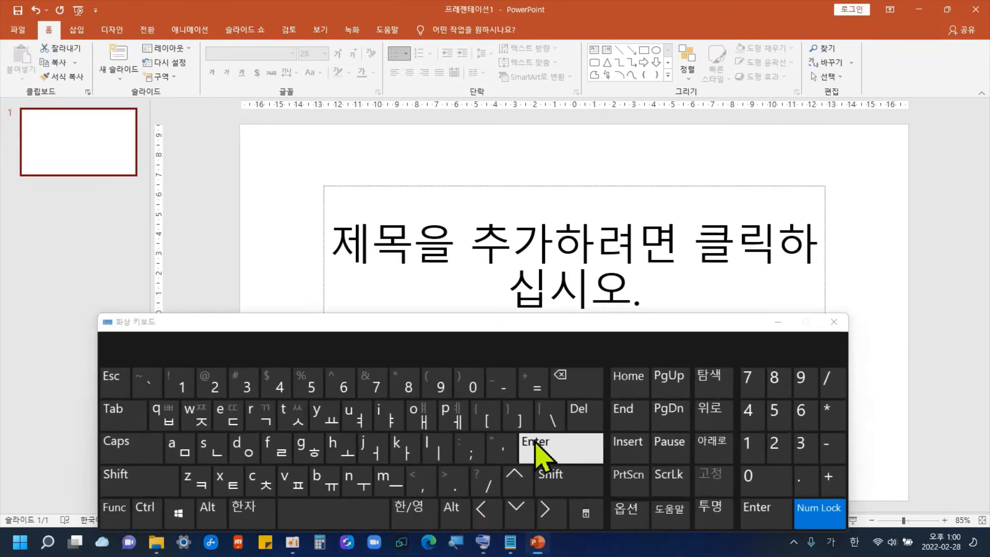